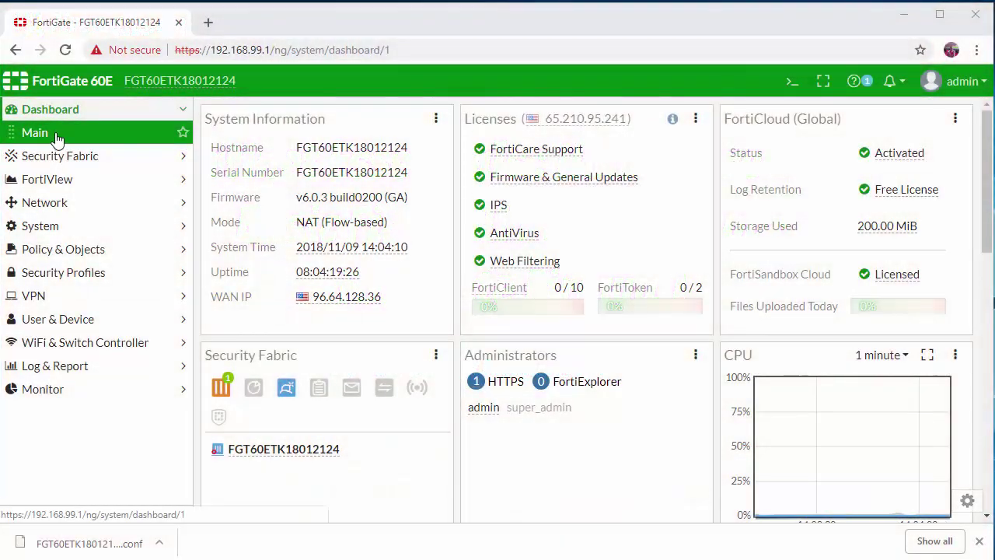
Start a new firewall address object named POS System.
left_click(78, 249)
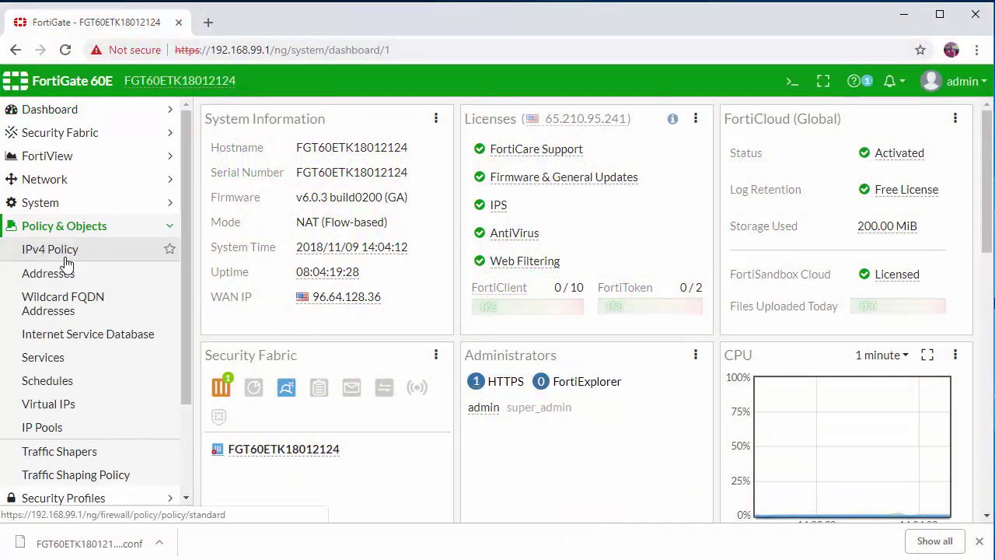
left_click(66, 250)
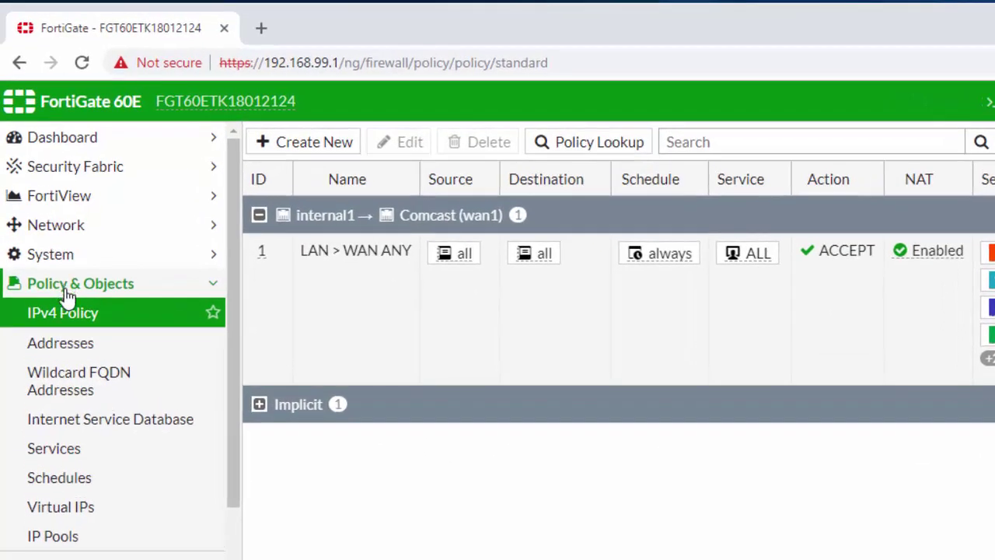
left_click(62, 349)
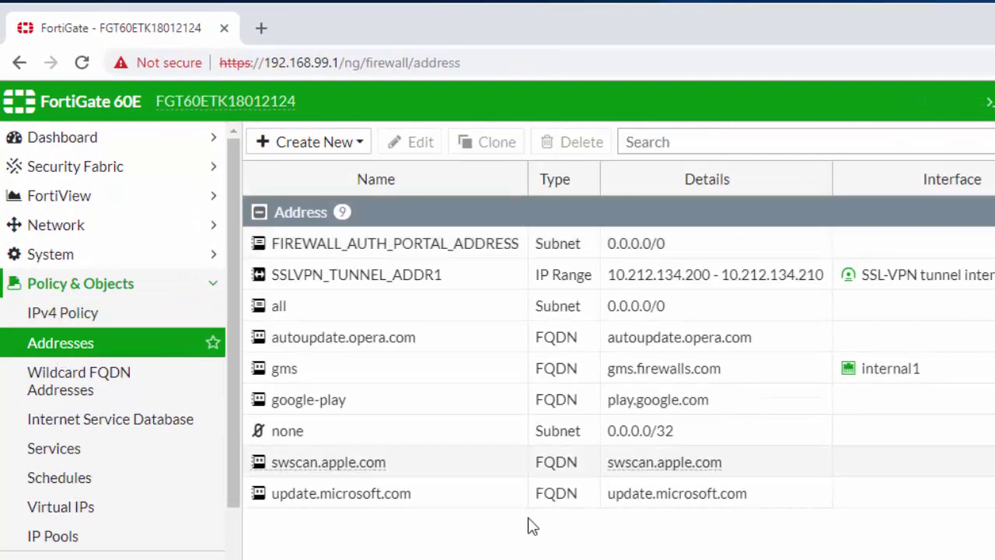
left_click(332, 139)
left_click(299, 171)
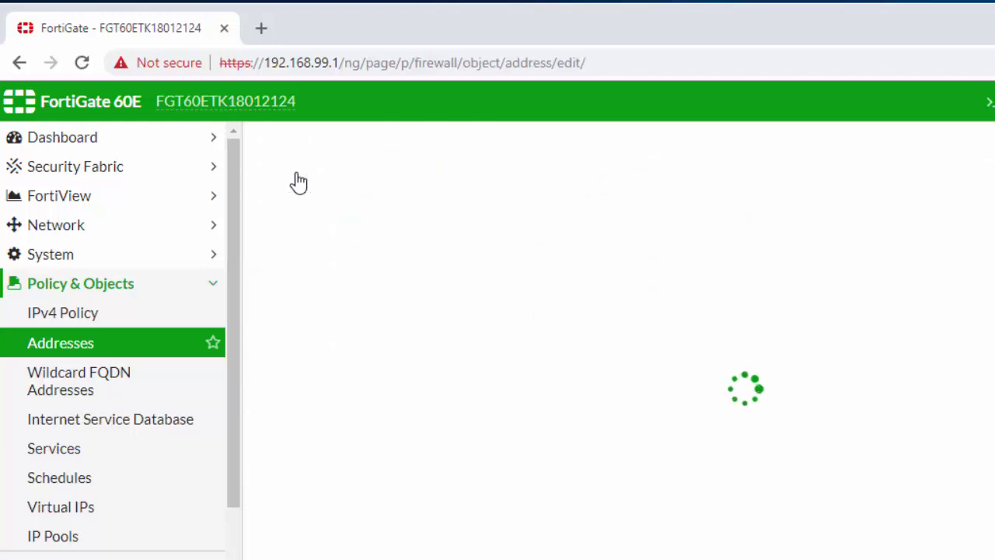
left_click(529, 181)
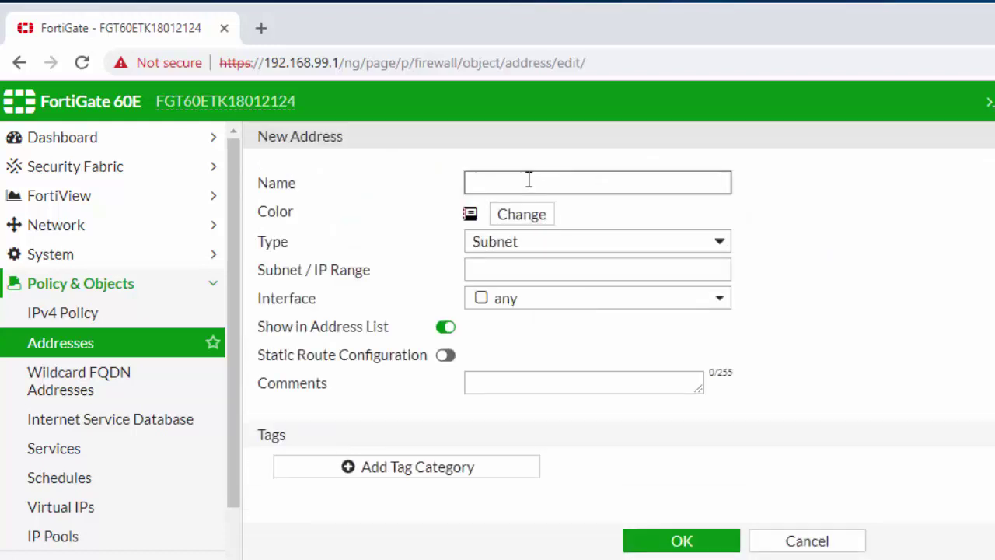
type("POS S")
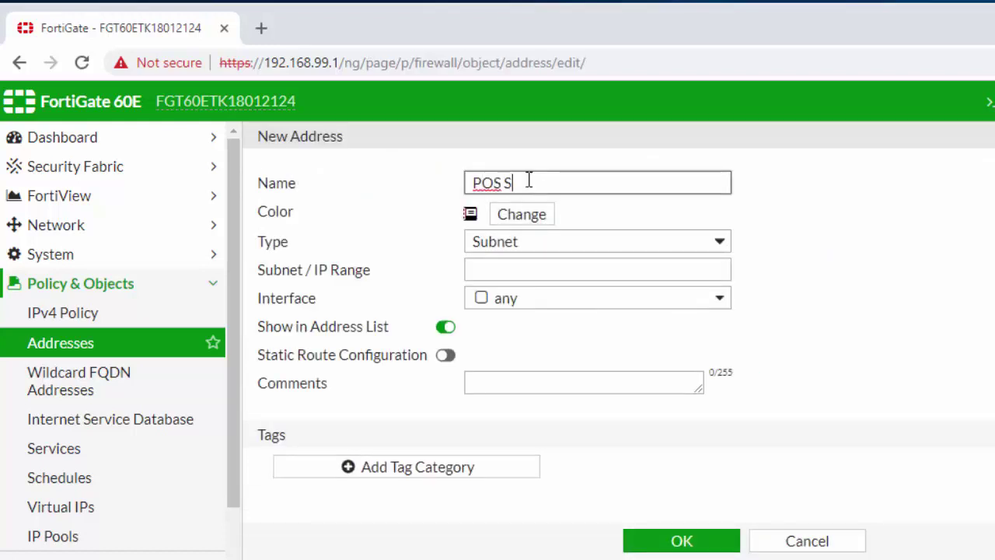
type("ystem")
Give POS System subnet 192.168.99.50/32 on interface internal1 and save it.
left_click(558, 243)
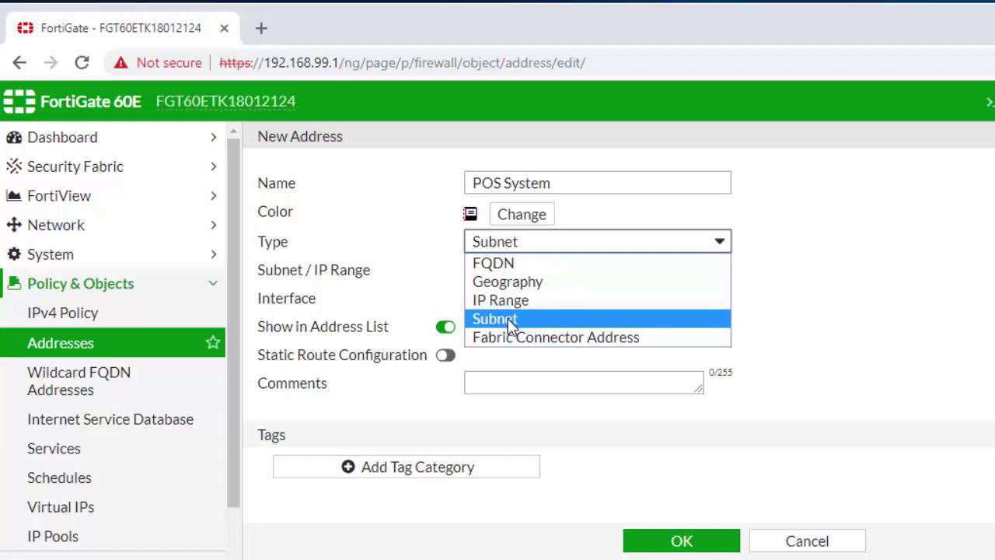
left_click(511, 325)
left_click(513, 268)
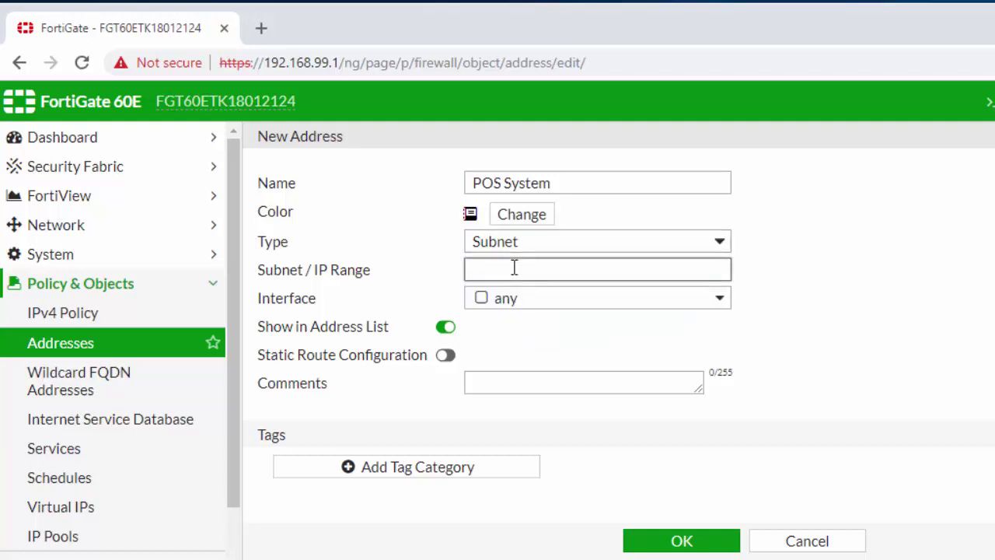
type("192.168.99.")
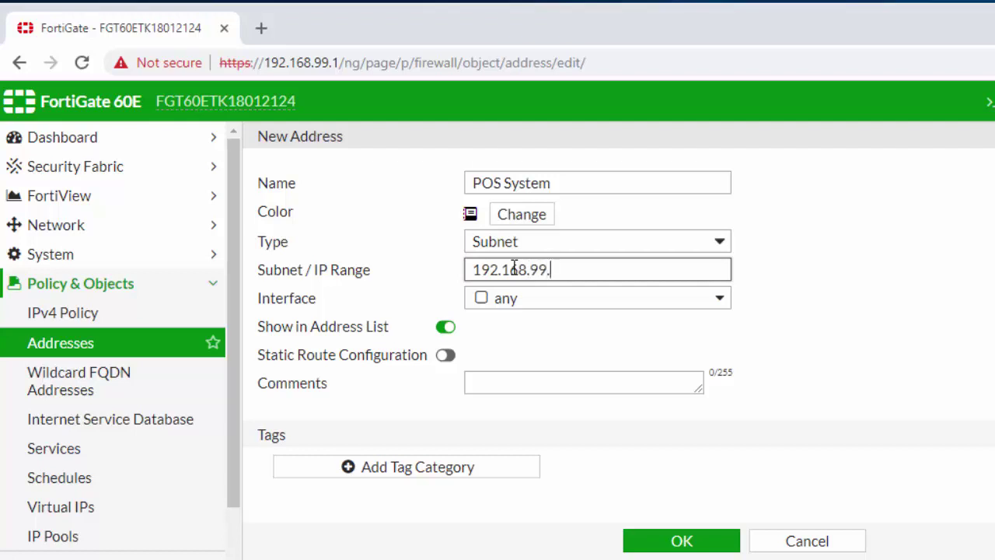
type("50/32")
left_click(552, 297)
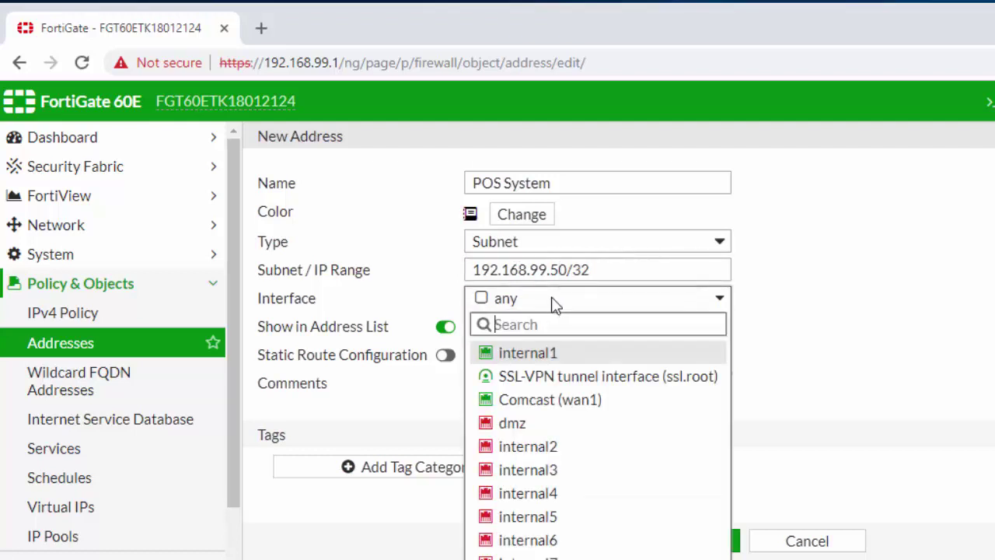
mouse_move(533, 355)
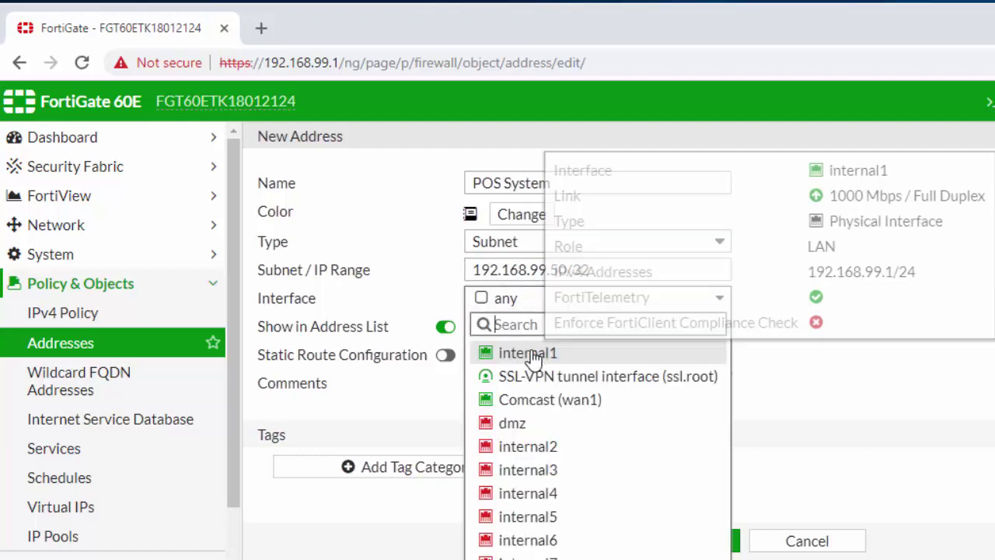
left_click(533, 355)
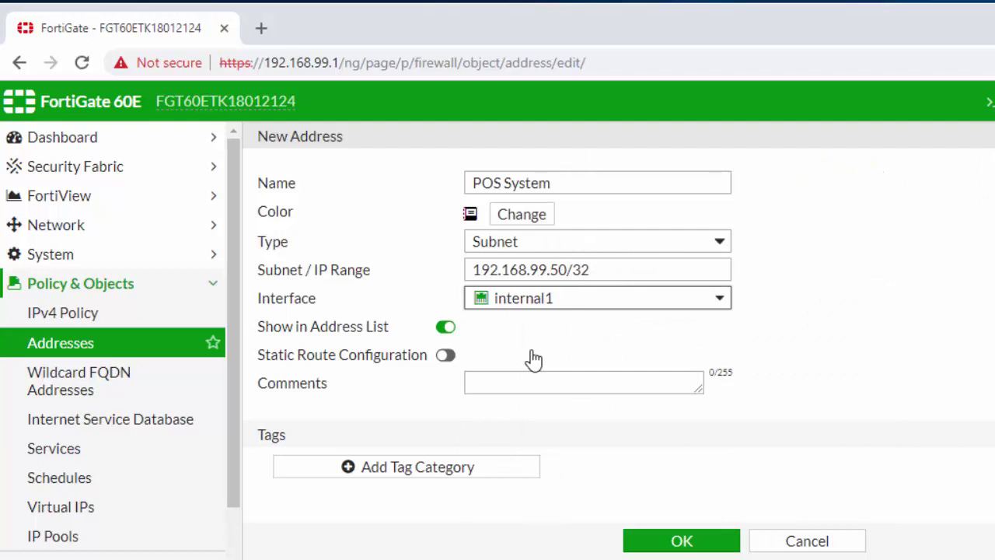
left_click(694, 541)
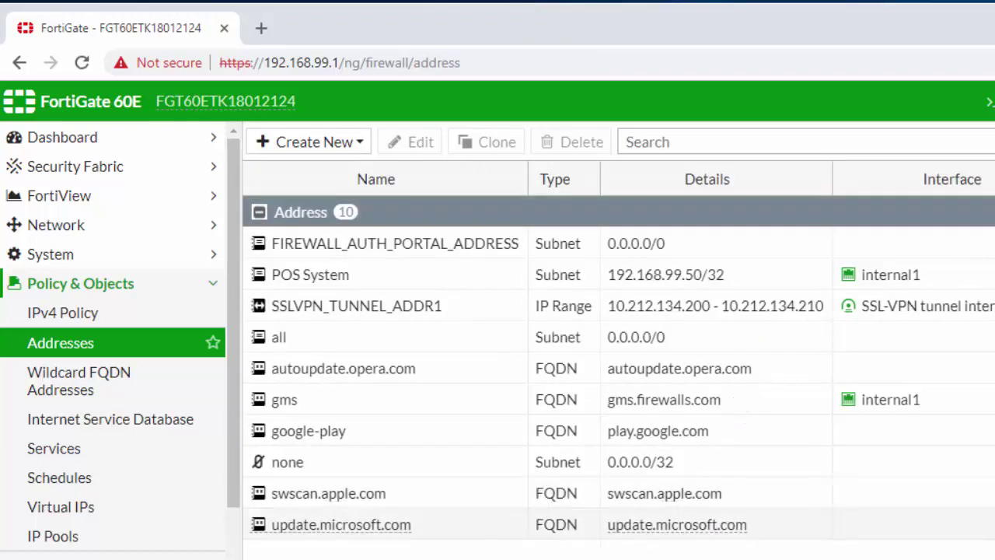
Start a new custom service named TCP Port 501.
left_click(68, 452)
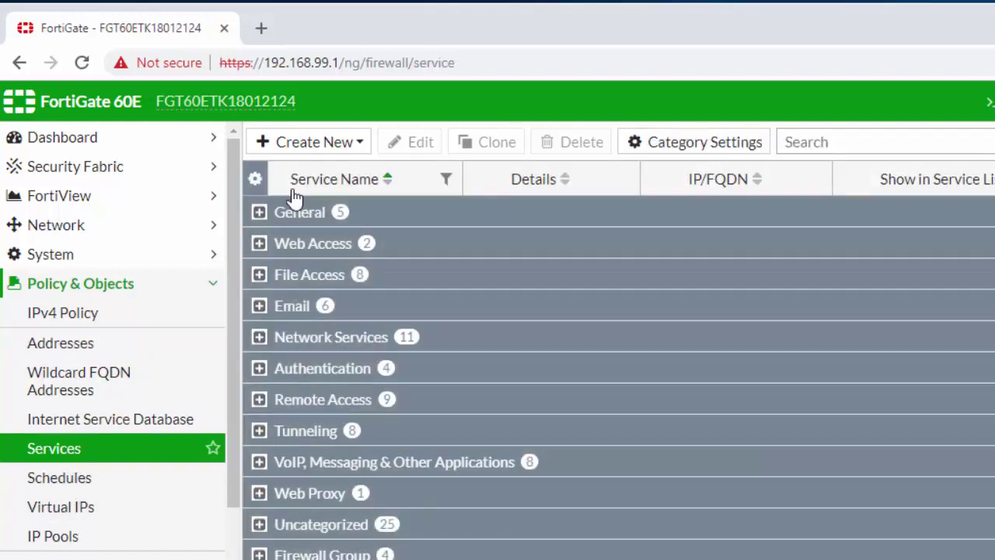
left_click(315, 140)
left_click(315, 170)
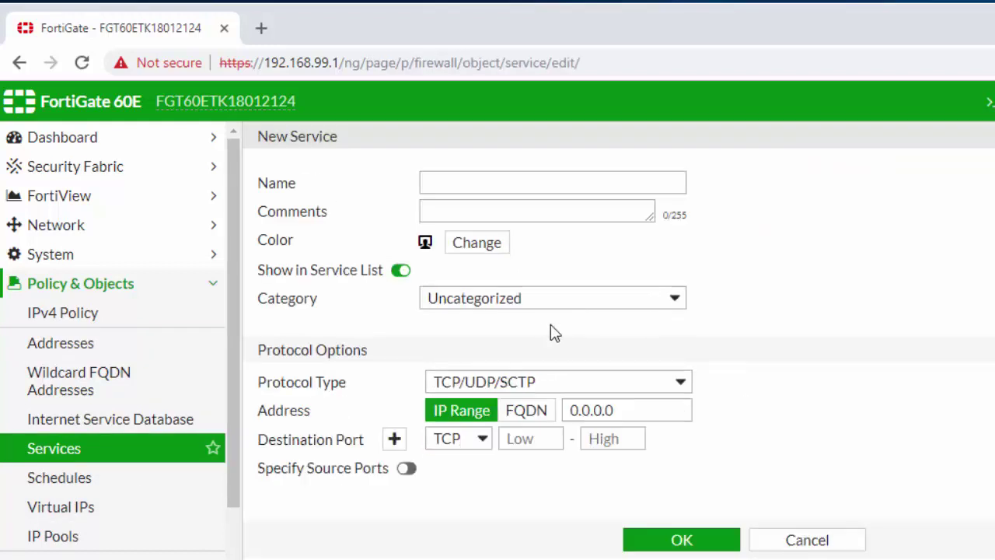
left_click(462, 187)
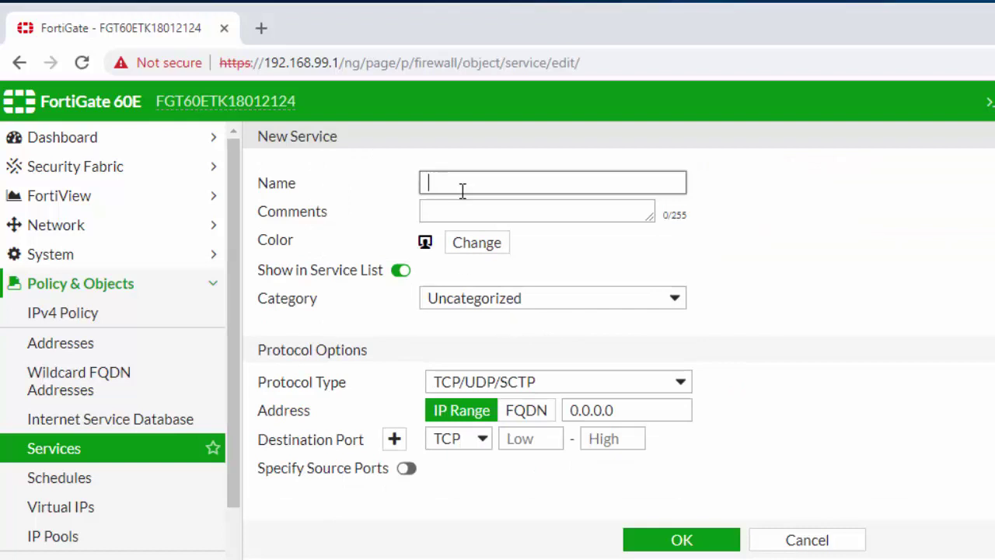
type("TCP Port 501")
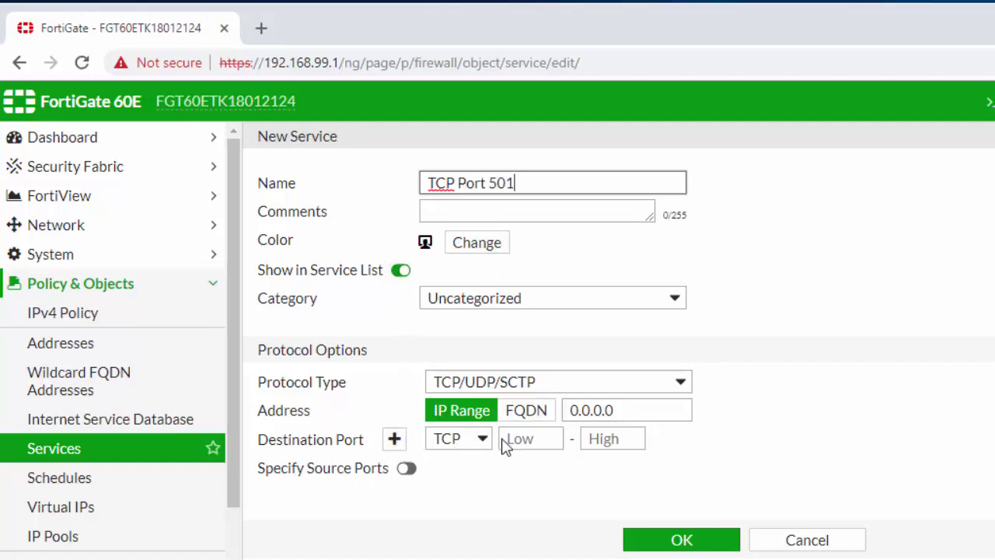
Set TCP destination port range 501–501, keep category Uncategorized, and save the service.
left_click(530, 439)
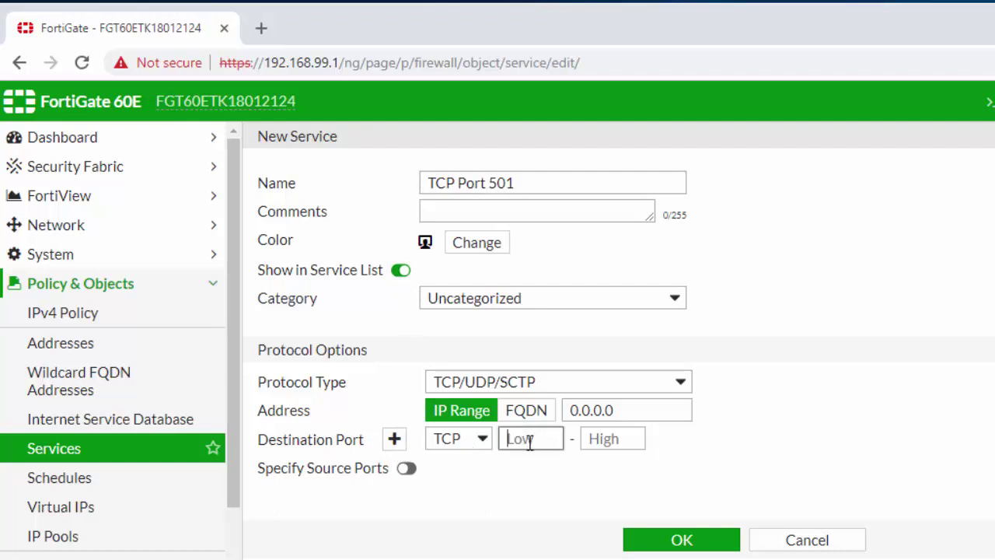
type("501")
left_click(587, 439)
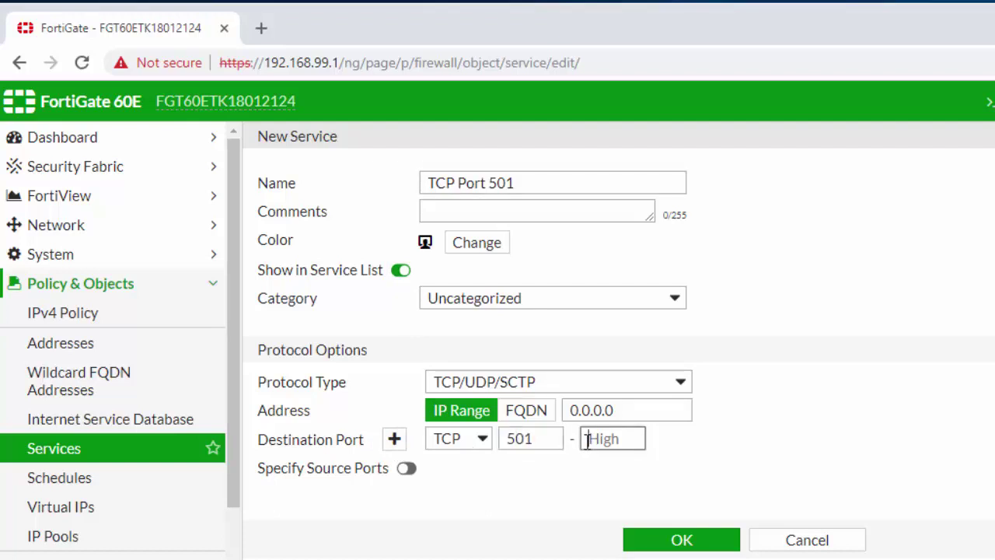
type("501")
left_click(523, 529)
left_click(497, 298)
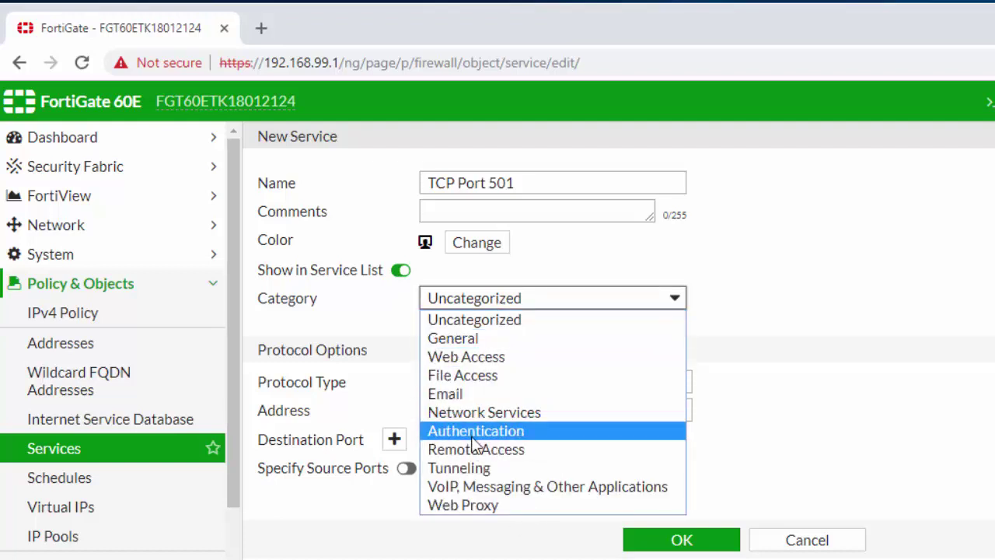
left_click(367, 330)
left_click(674, 542)
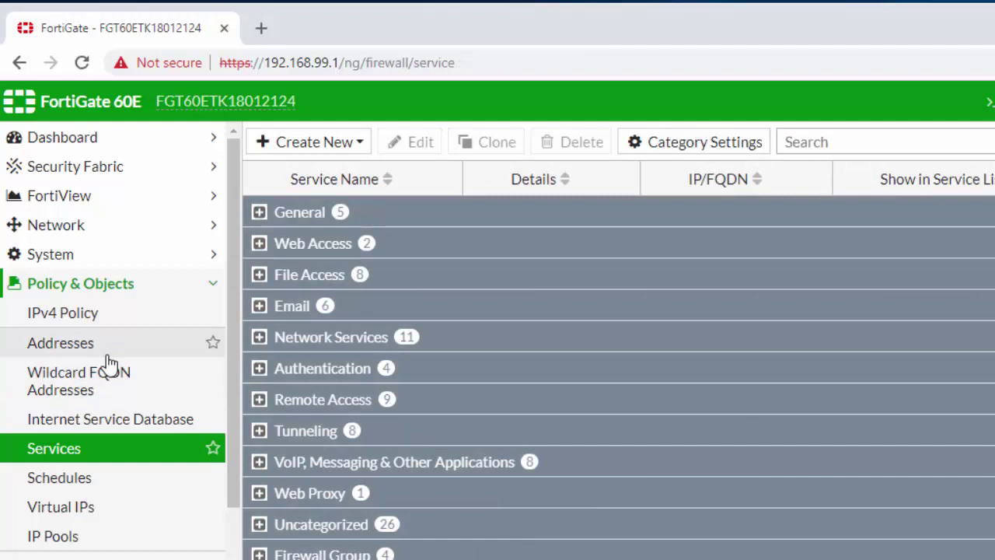
Create a new IPv4 policy named POS Security Rule with incoming interface internal1.
left_click(83, 321)
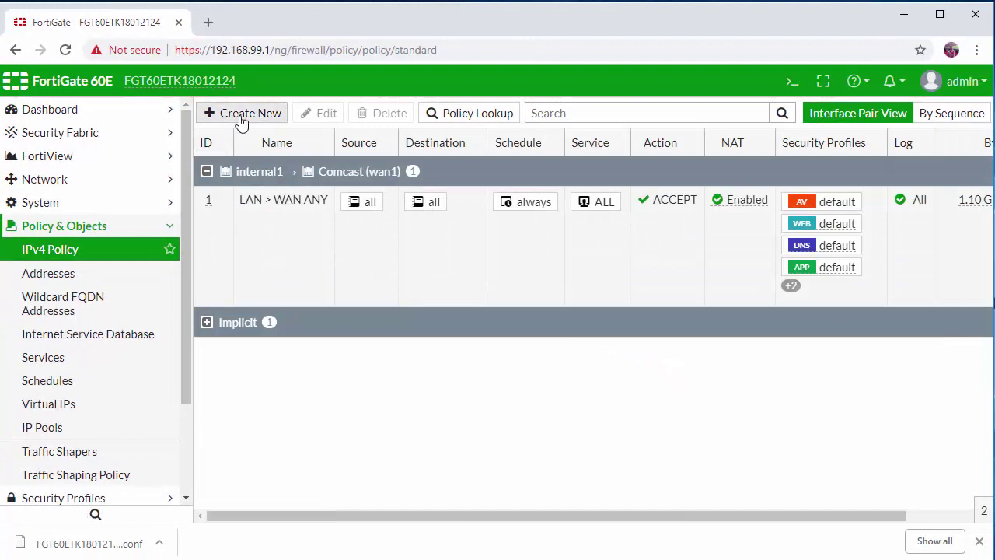
left_click(244, 116)
left_click(356, 155)
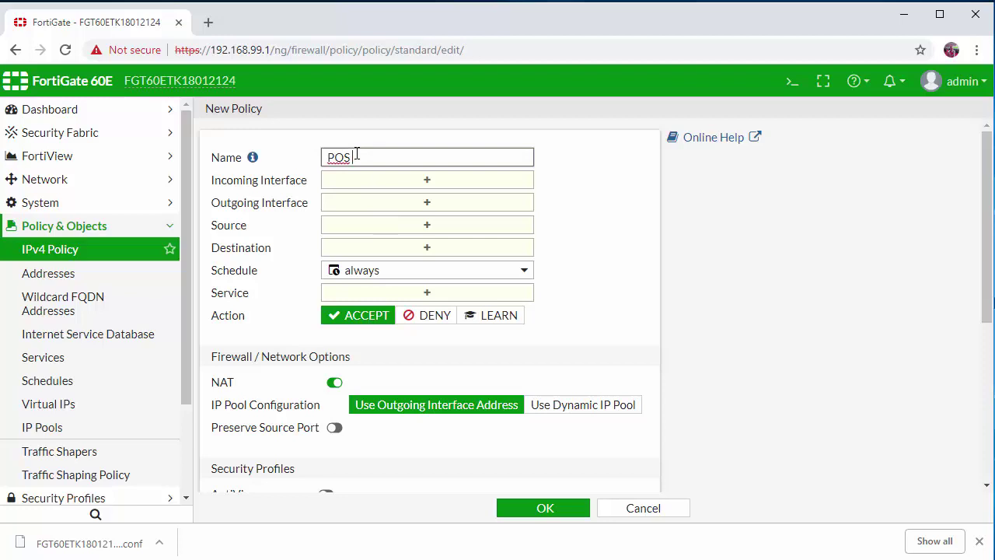
type("POS Security Rule")
left_click(392, 183)
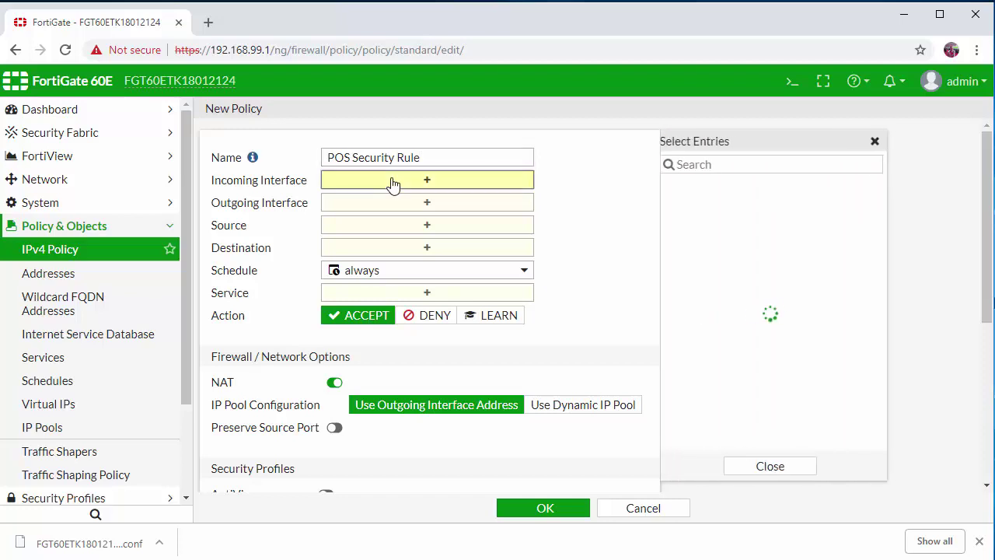
left_click(697, 188)
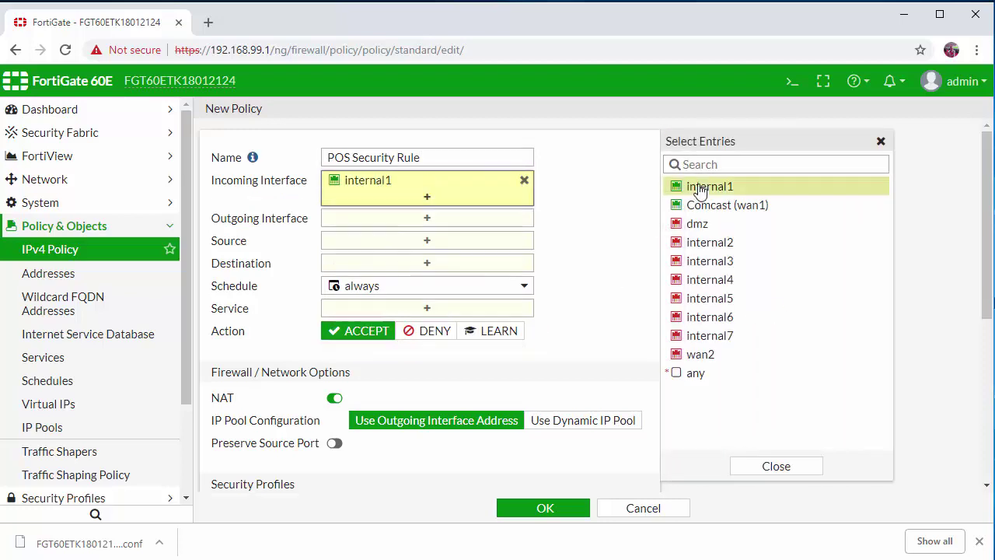
left_click(500, 145)
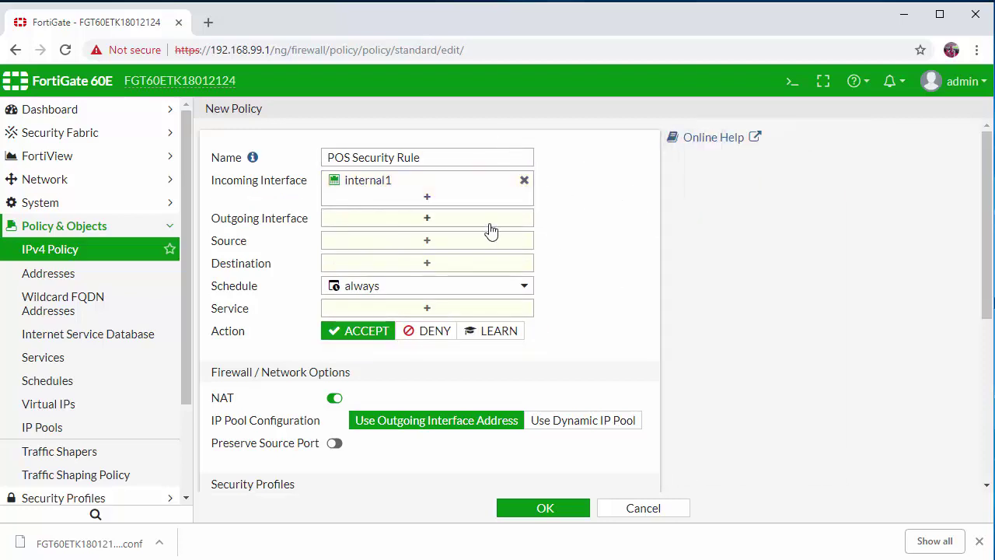
Set outgoing interface Comcast (wan1), source POS System and destination all.
left_click(429, 220)
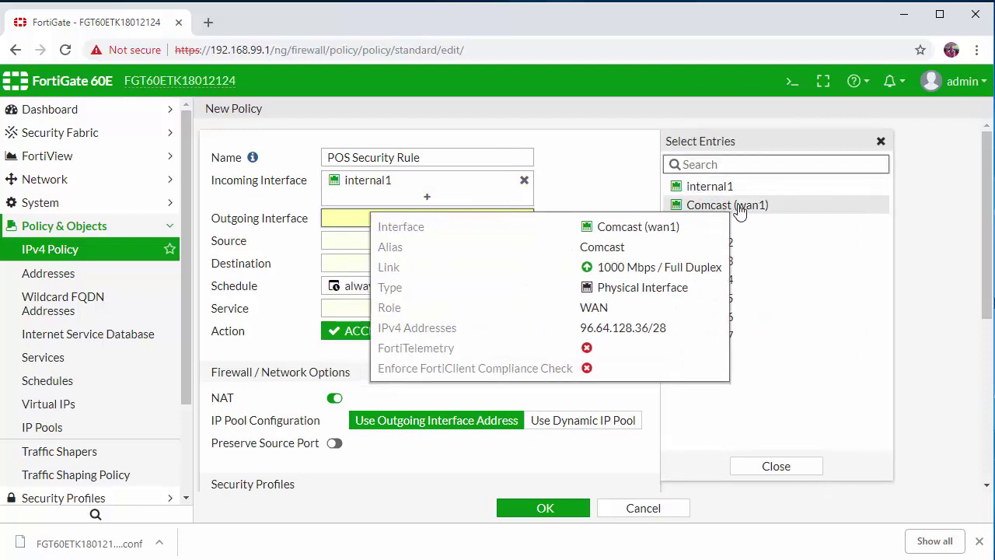
left_click(730, 207)
left_click(578, 268)
left_click(435, 259)
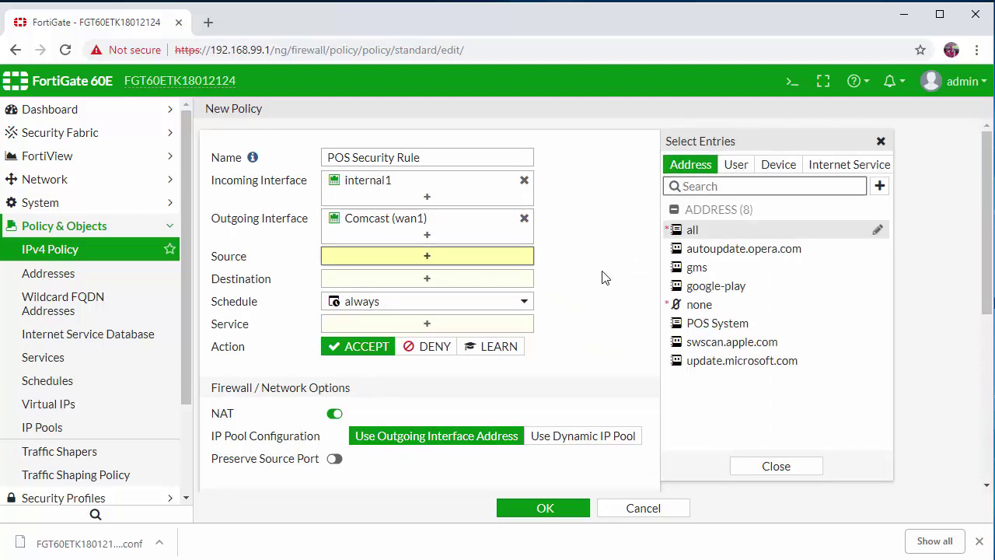
left_click(715, 324)
left_click(585, 291)
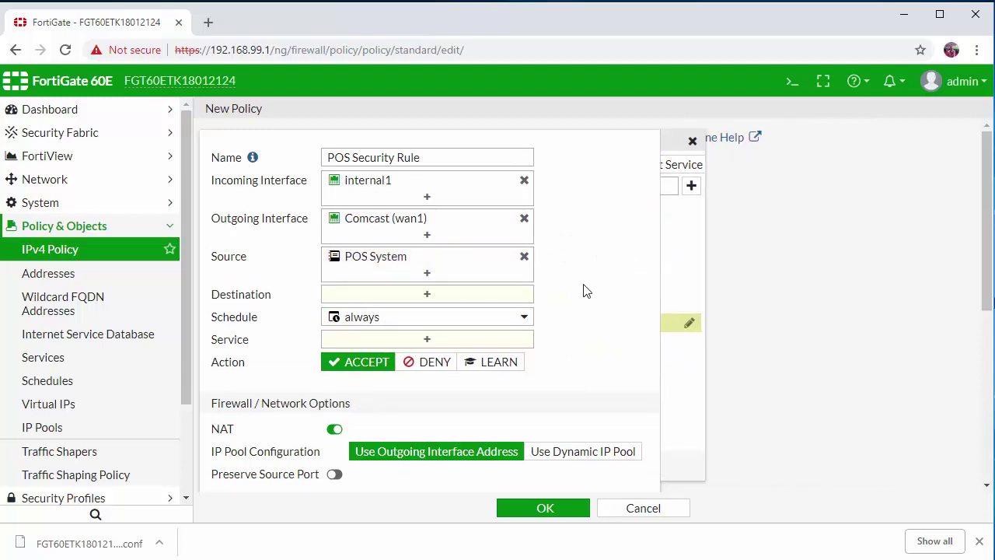
left_click(429, 294)
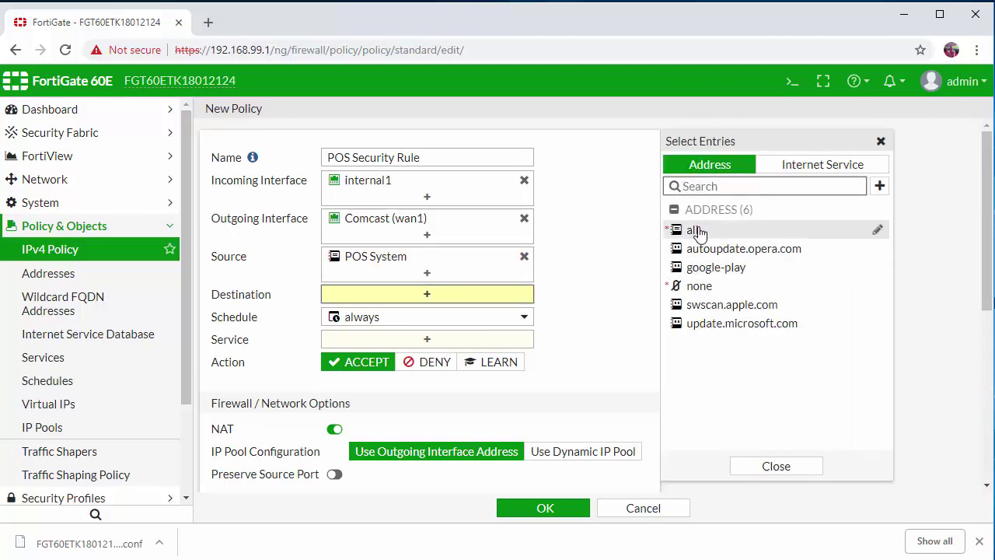
left_click(698, 232)
left_click(587, 375)
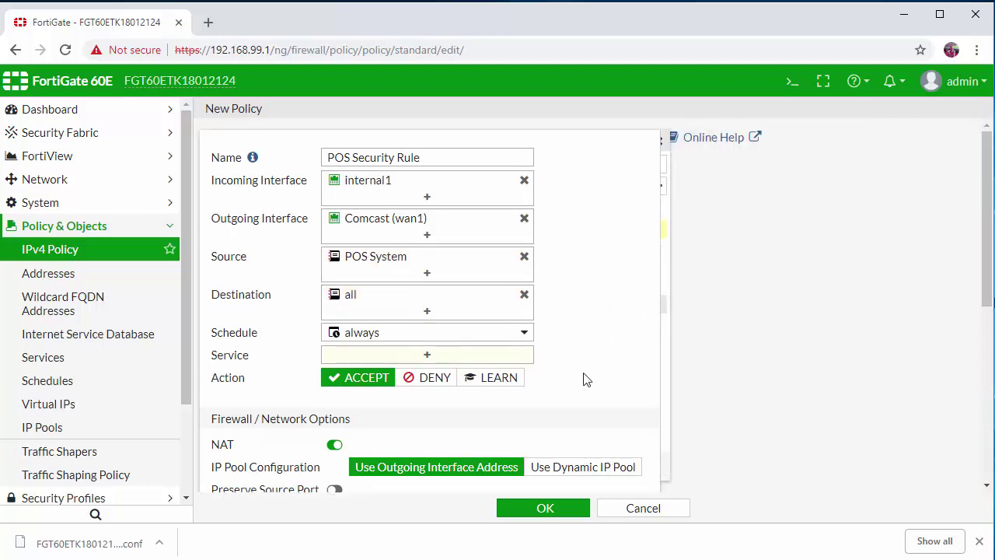
Add TCP Port 501 as the policy's service.
left_click(426, 355)
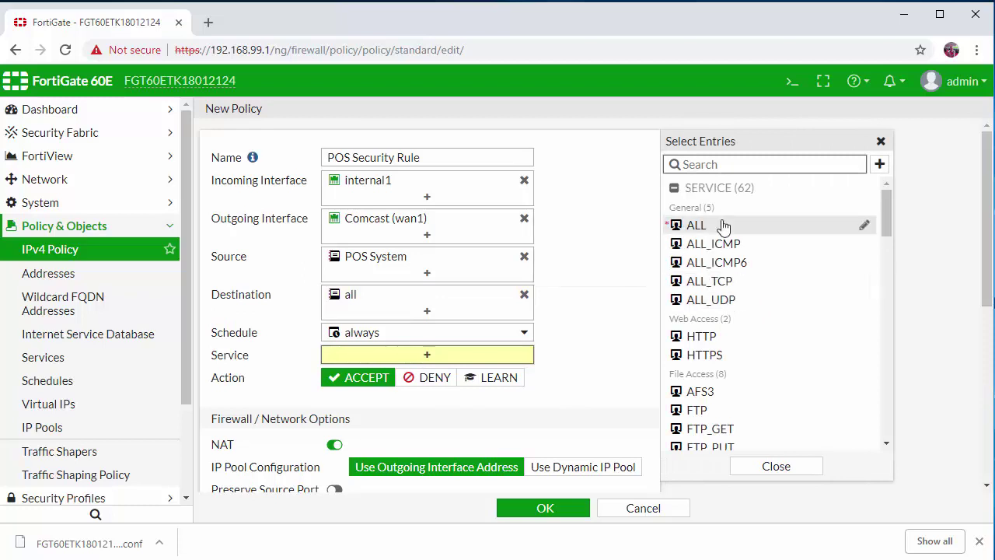
type("tcp")
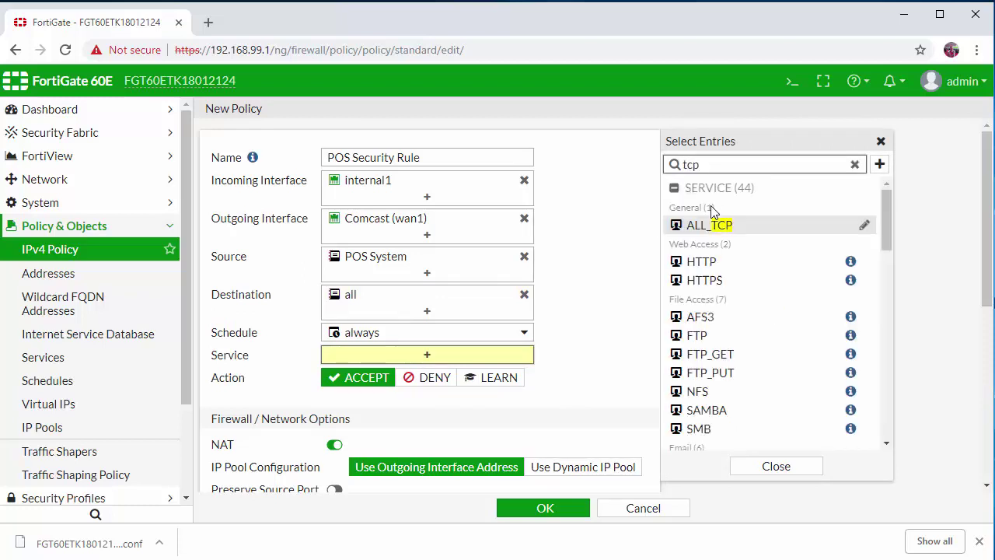
scroll(719, 325, "down", 10)
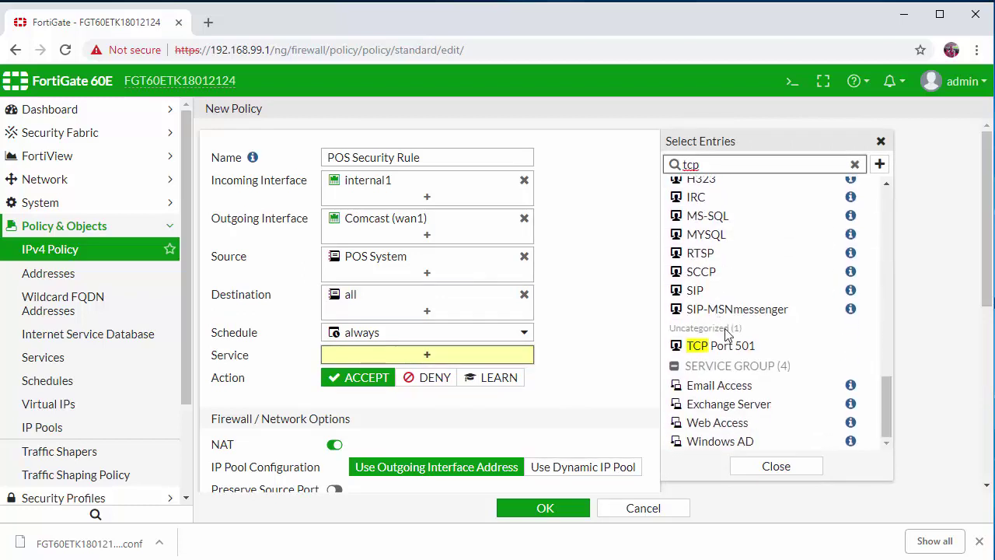
left_click(728, 345)
left_click(638, 405)
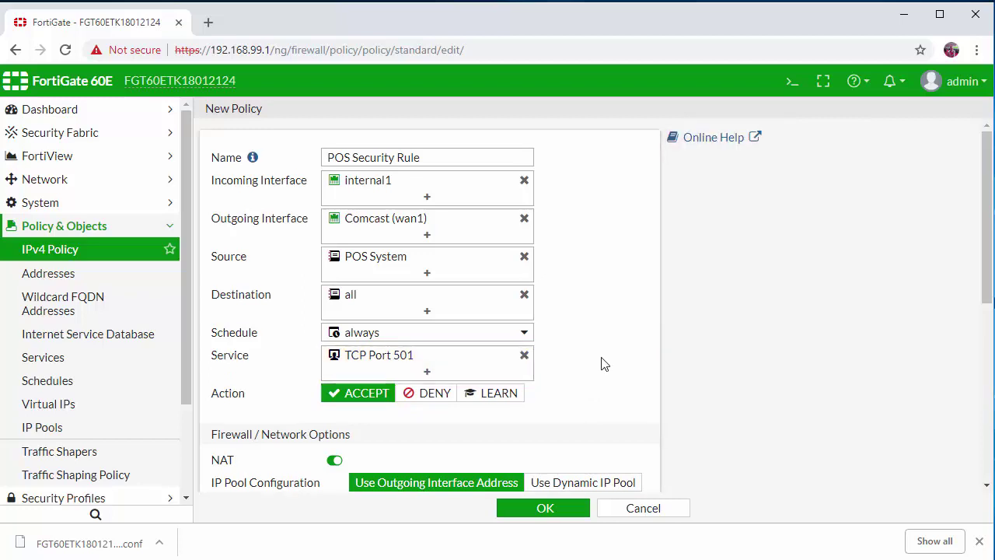
Enable AntiVirus, Web Filter, Application Control and IPS with default profiles.
scroll(599, 362, "down", 2)
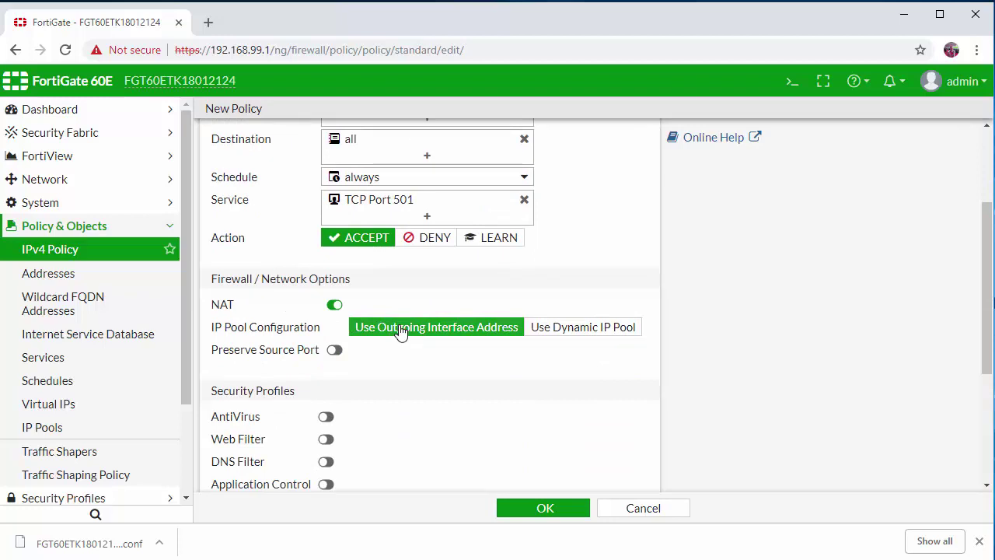
scroll(388, 317, "down", 2)
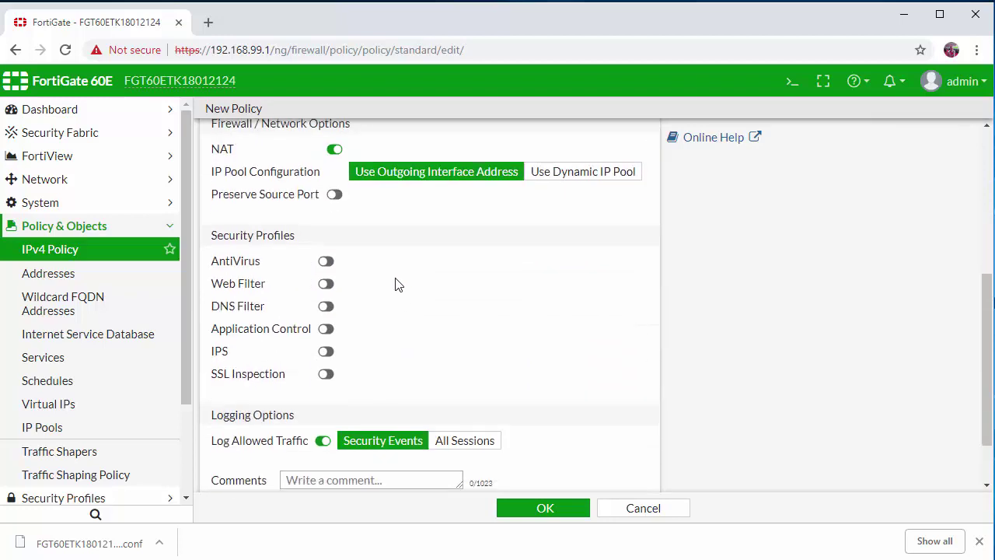
left_click(326, 262)
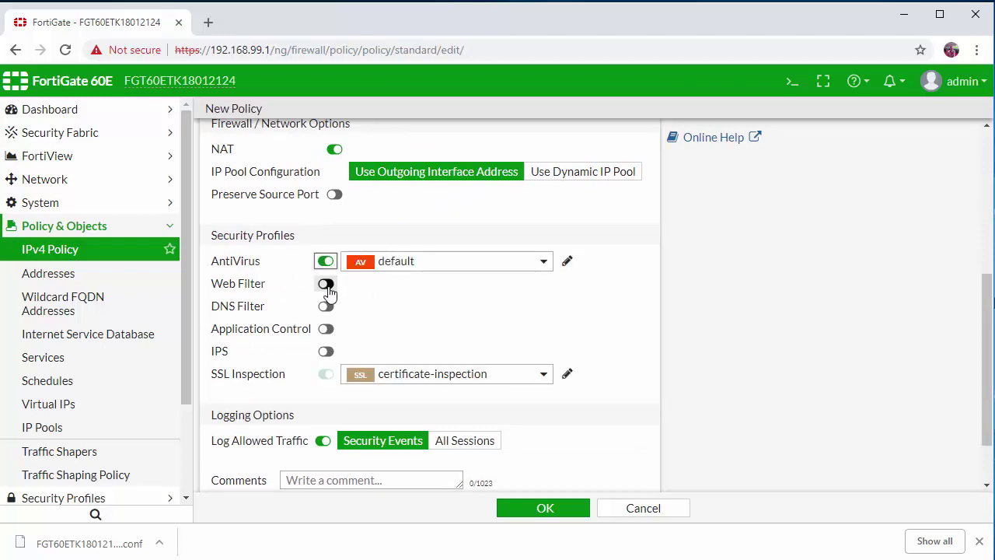
left_click(327, 284)
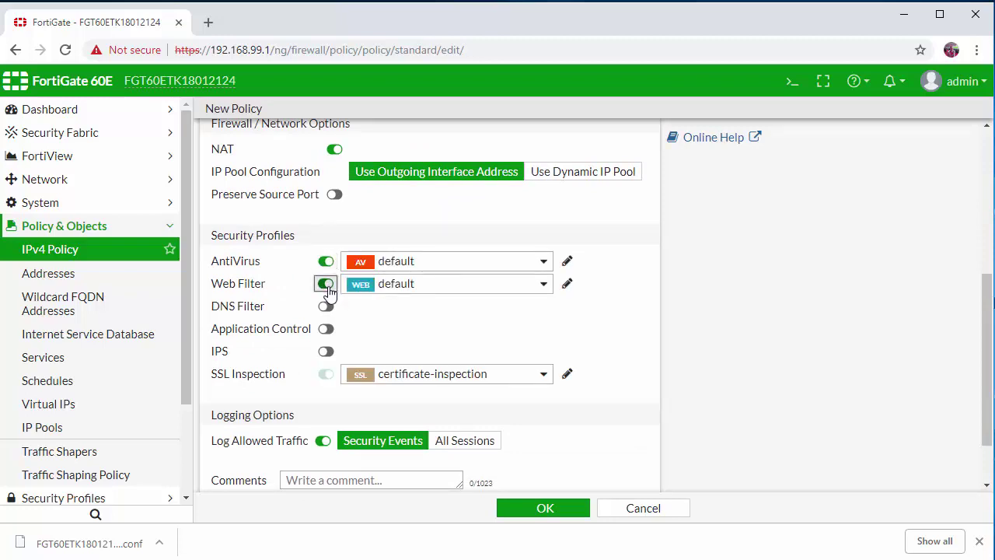
left_click(327, 329)
left_click(326, 350)
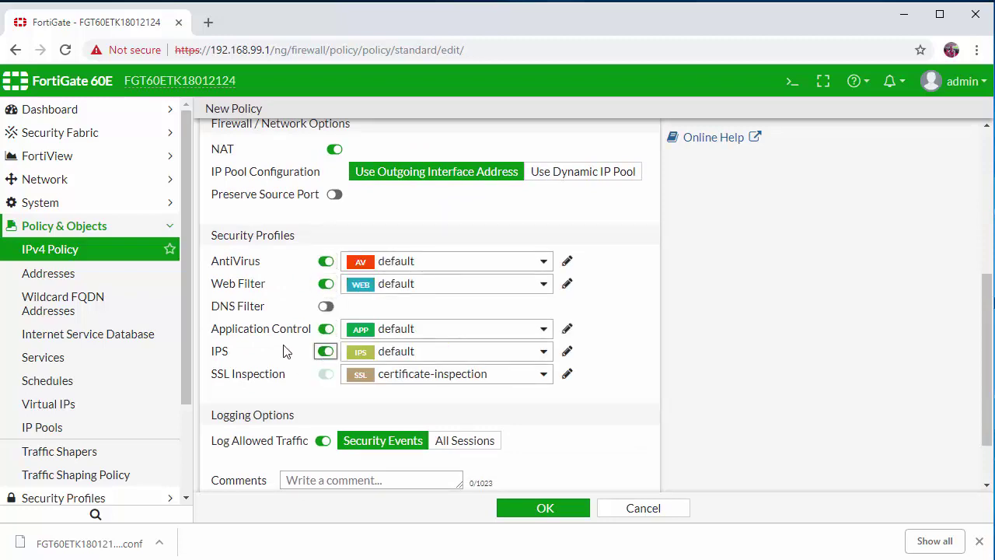
Log allowed traffic for all sessions and save the POS Security Rule policy.
scroll(281, 350, "down", 2)
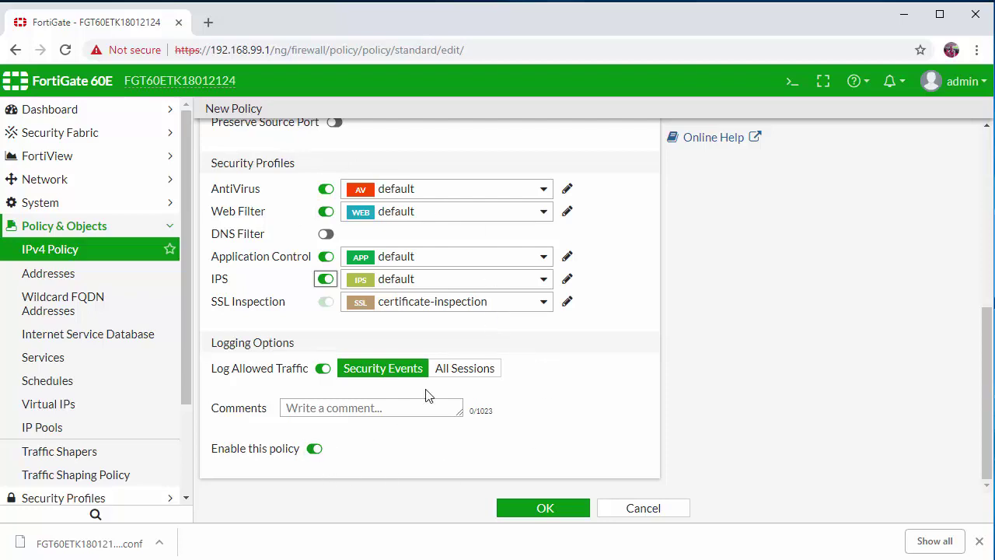
left_click(458, 371)
left_click(536, 509)
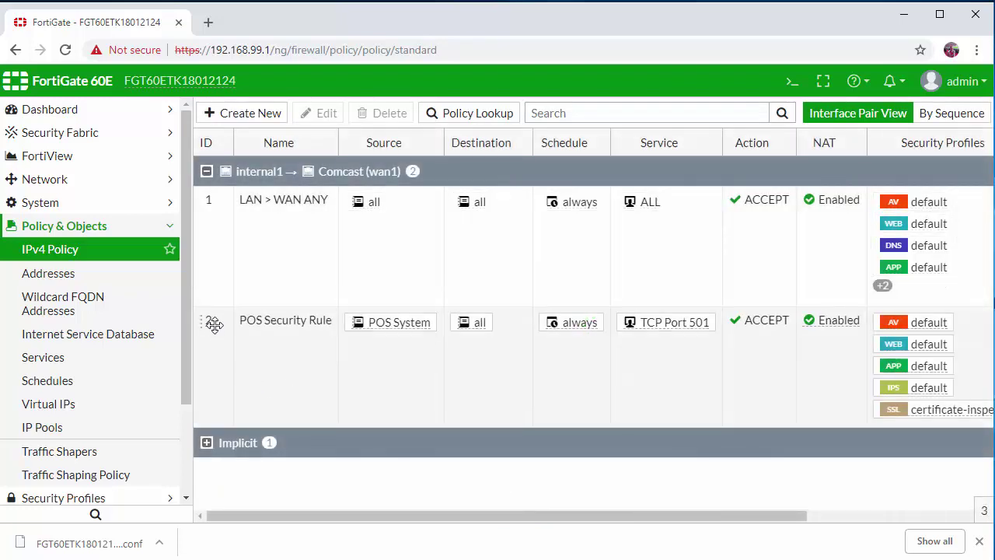
Drag POS Security Rule (policy 2) above the LAN > WAN ANY rule.
left_click_drag(213, 322, 215, 236)
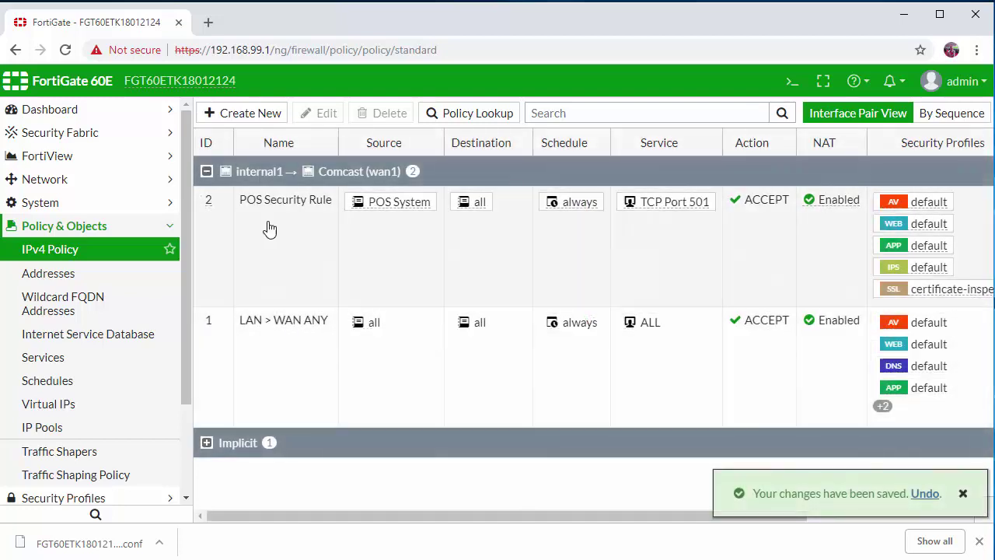